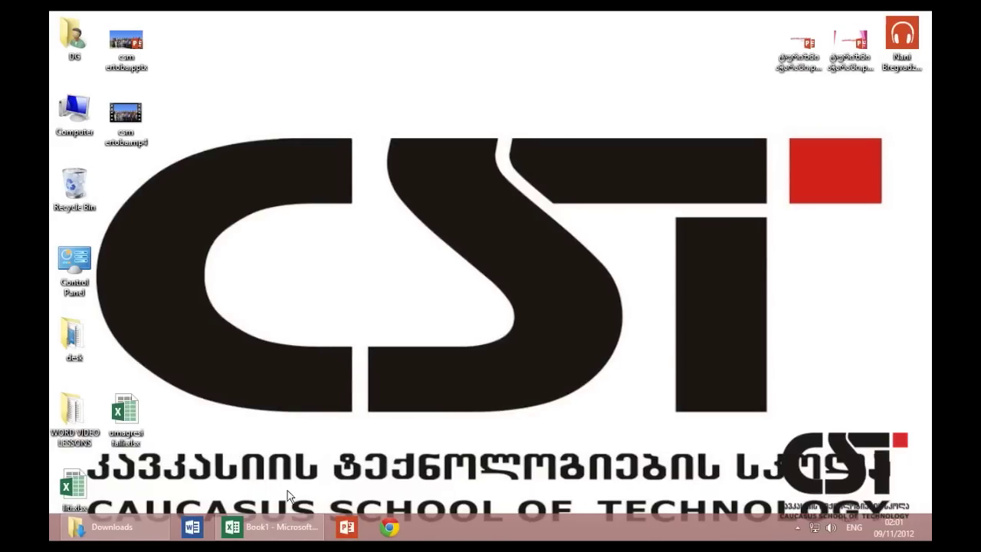
Restore the blank Book1 workbook window from the taskbar so it fills the screen
left_click(261, 531)
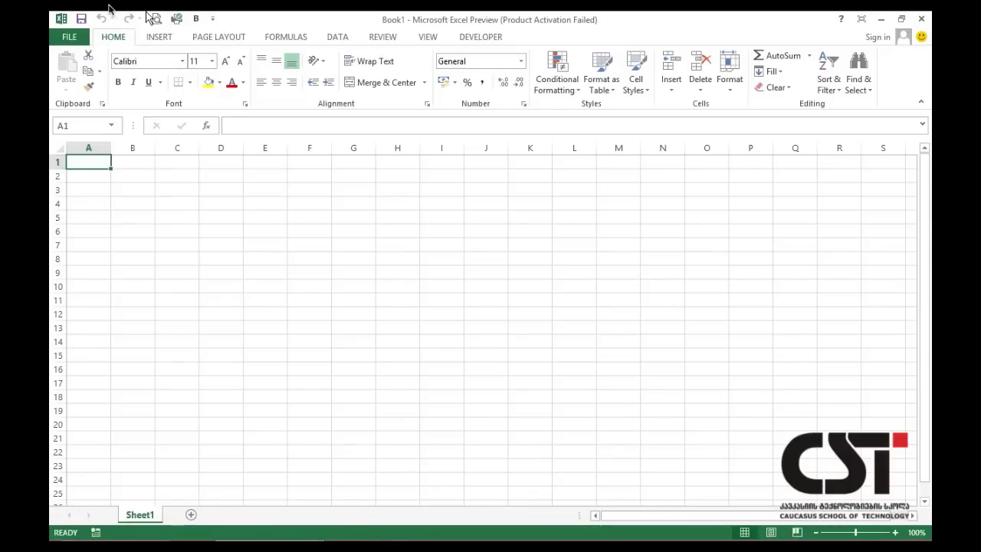
Add New to the Quick Access Toolbar, then open its More Commands page in Excel Options
left_click(215, 19)
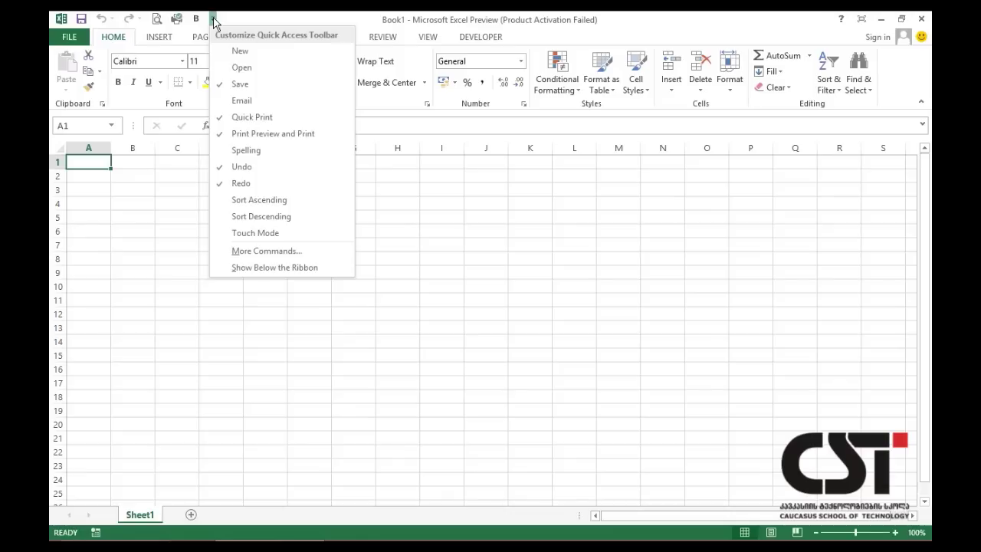
left_click(246, 53)
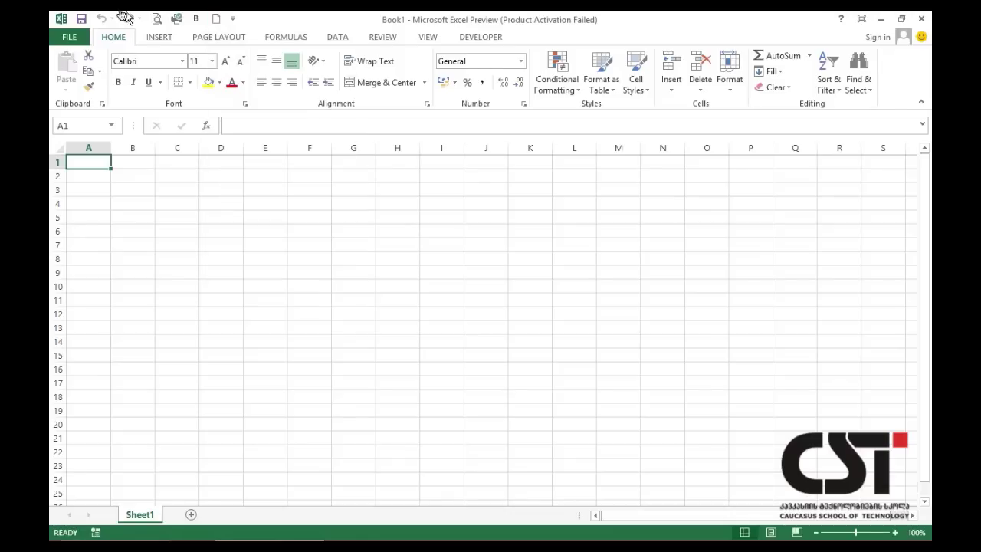
left_click(233, 18)
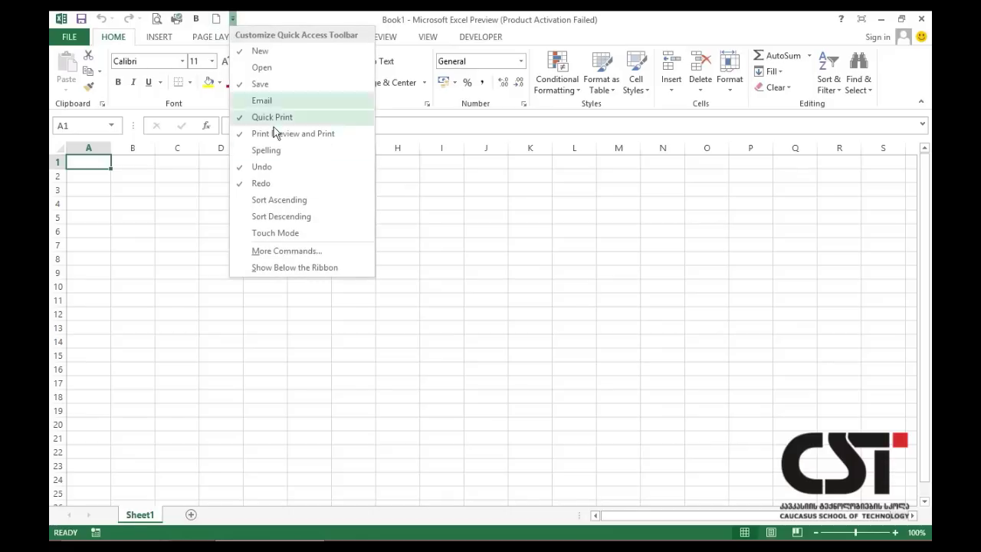
left_click(312, 253)
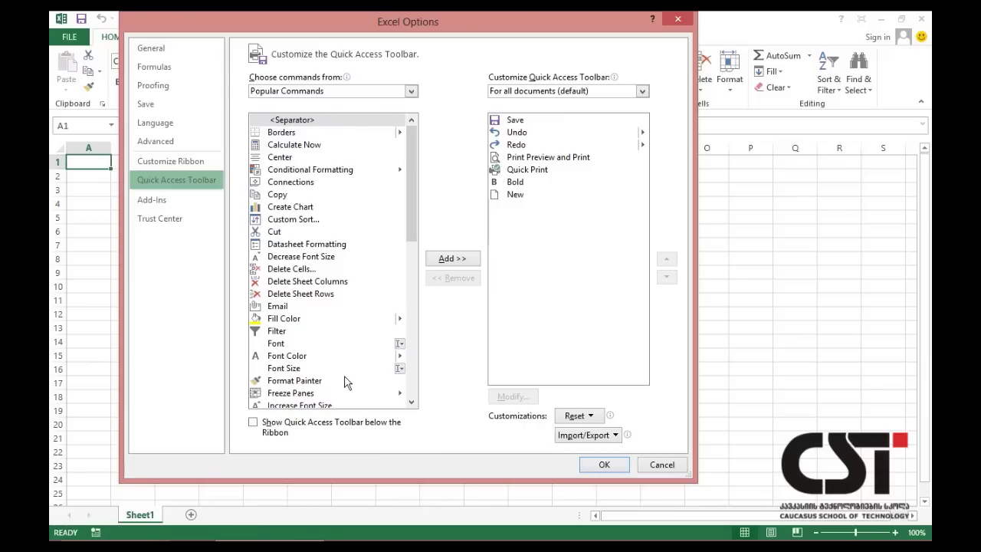
Browse the Popular Commands list, then expand the 'Choose commands from' category dropdown
scroll(345, 382, "down", 1)
scroll(345, 381, "down", 2)
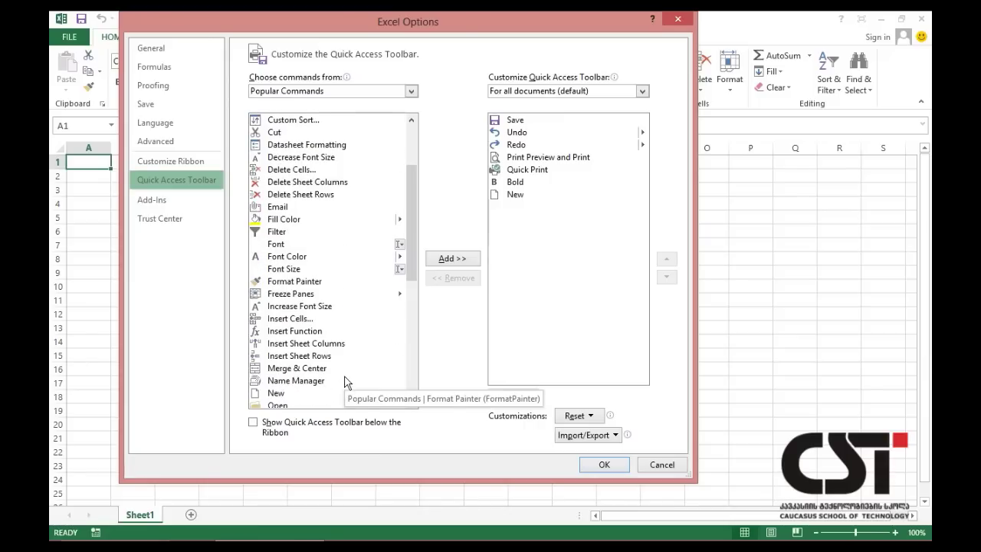
scroll(345, 382, "down", 2)
scroll(345, 382, "down", 2)
scroll(345, 381, "down", 1)
scroll(345, 382, "down", 2)
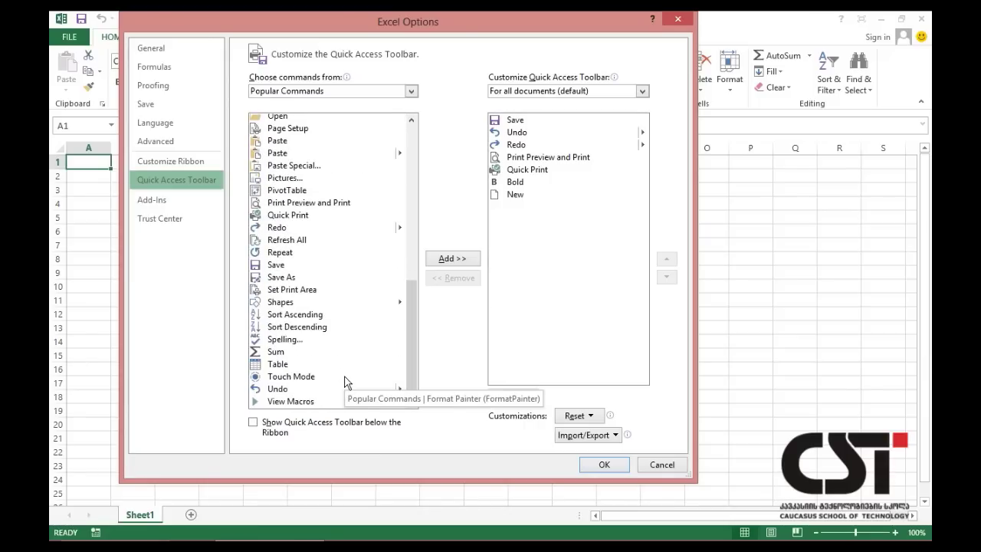
scroll(345, 382, "up", 3)
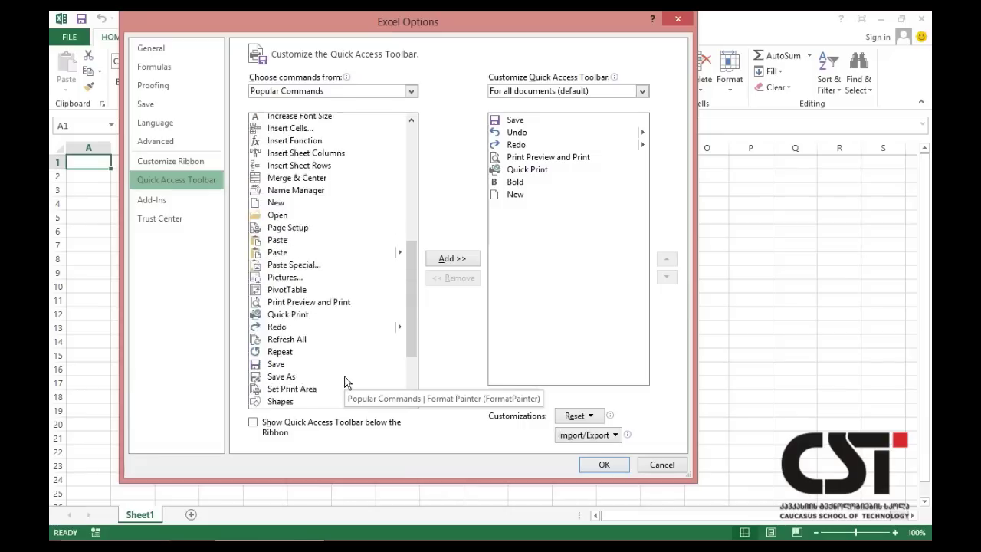
scroll(347, 387, "up", 4)
scroll(333, 151, "up", 1)
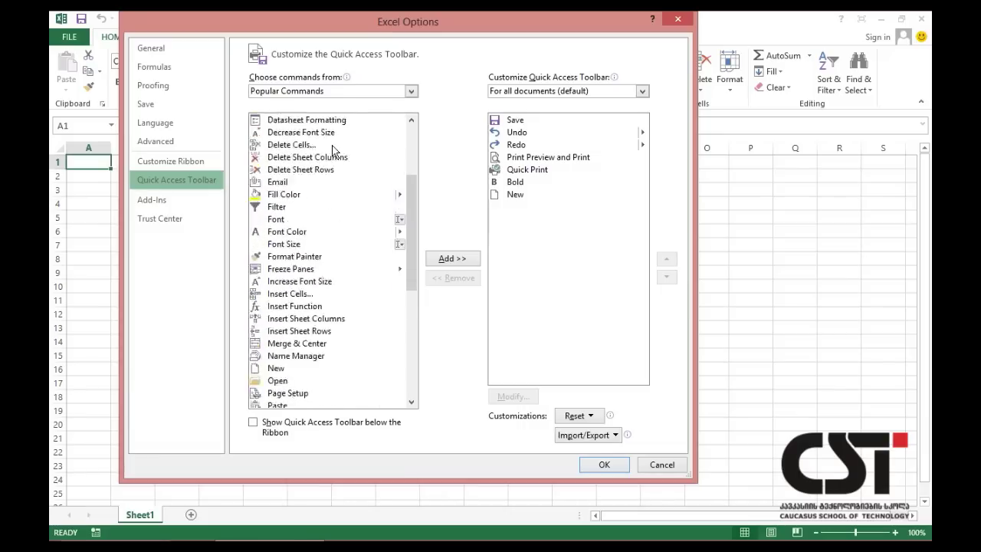
scroll(333, 151, "up", 4)
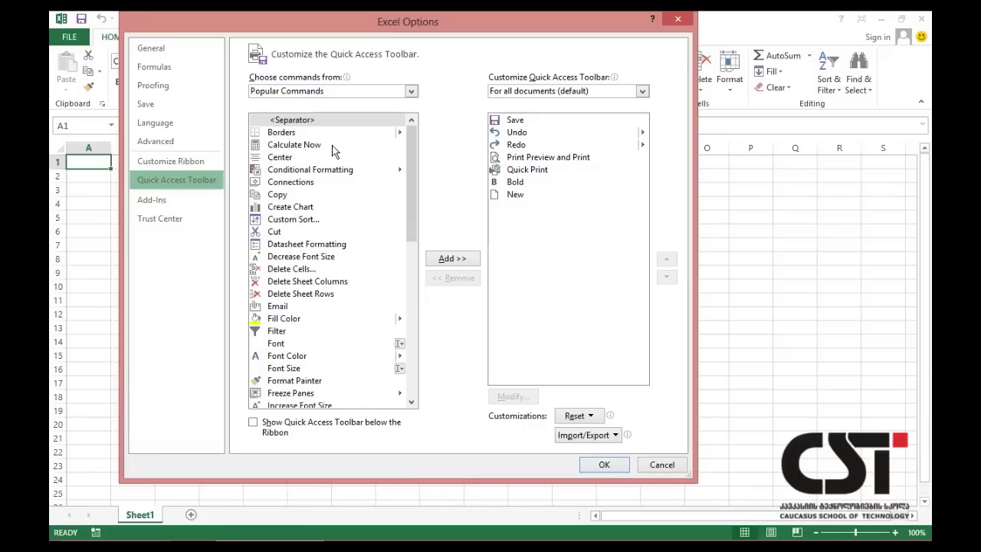
left_click(369, 93)
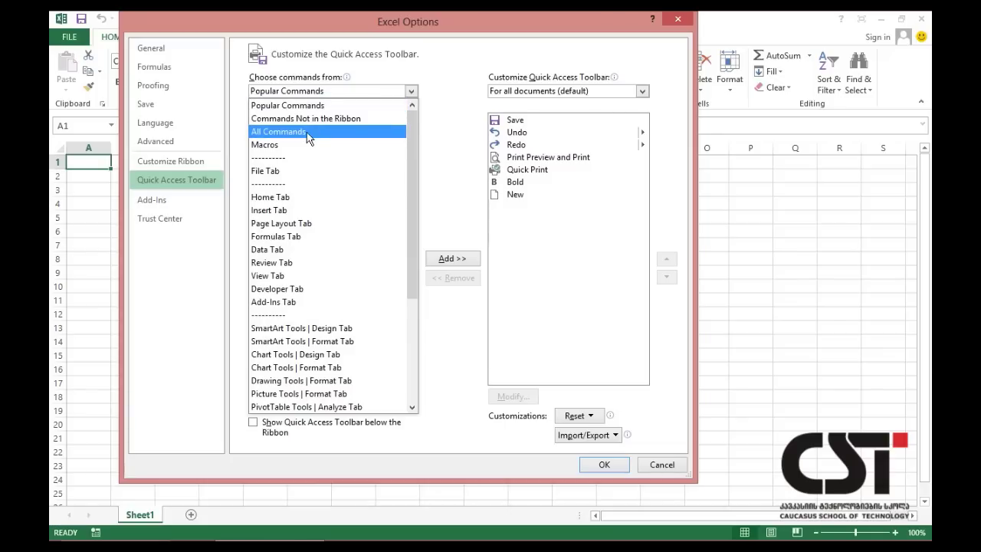
Add AutoSum from the Formulas Tab commands to the Quick Access Toolbar and confirm with OK
scroll(319, 270, "down", 2)
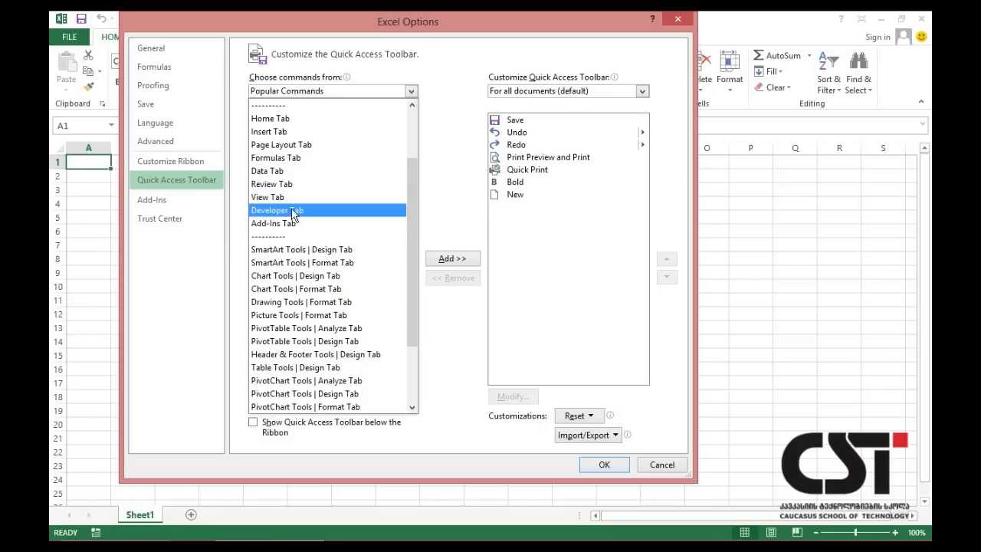
scroll(293, 216, "up", 1)
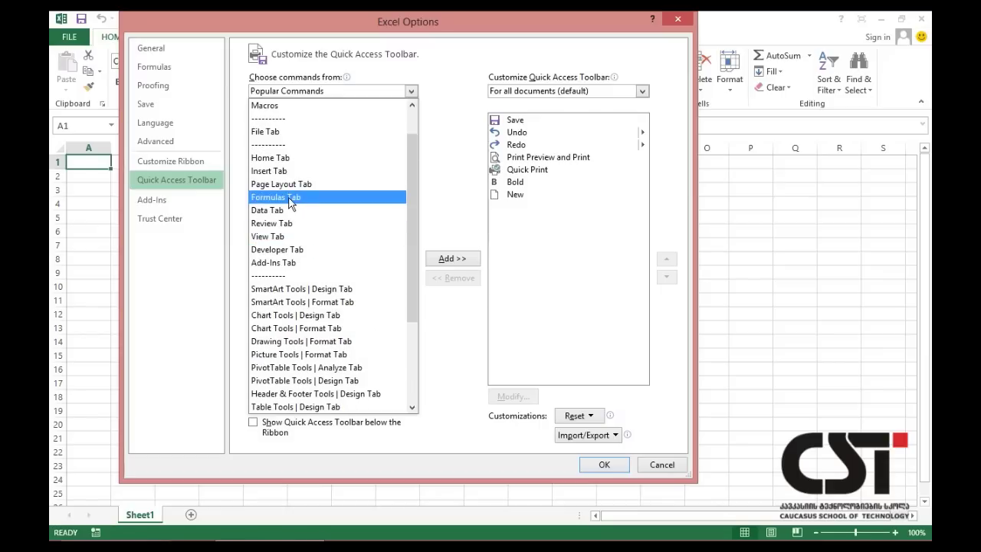
left_click(285, 197)
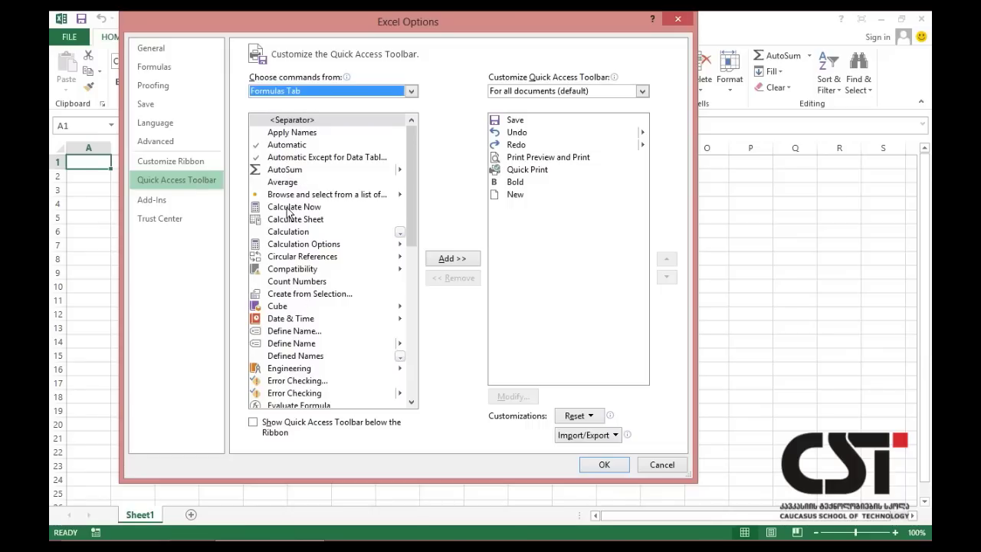
left_click(291, 174)
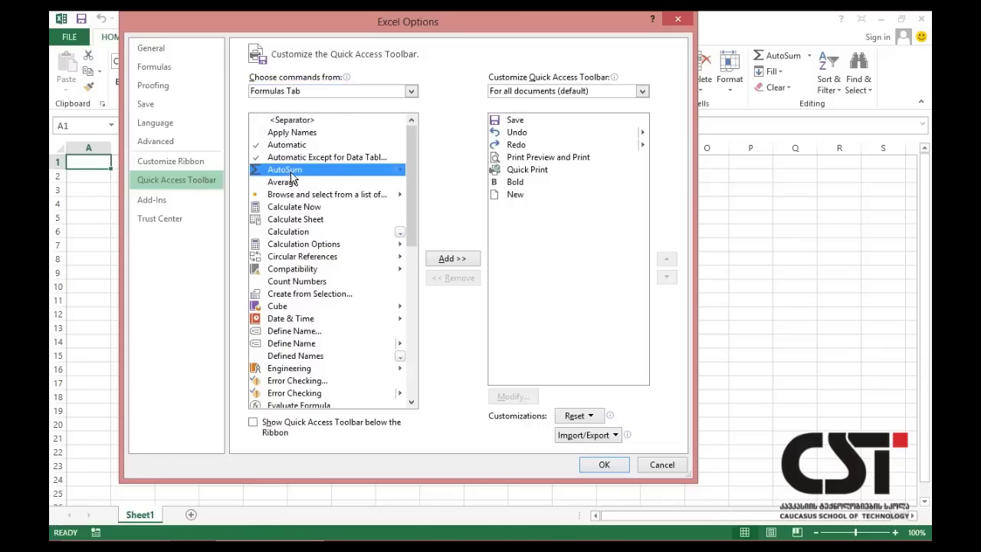
left_click(440, 261)
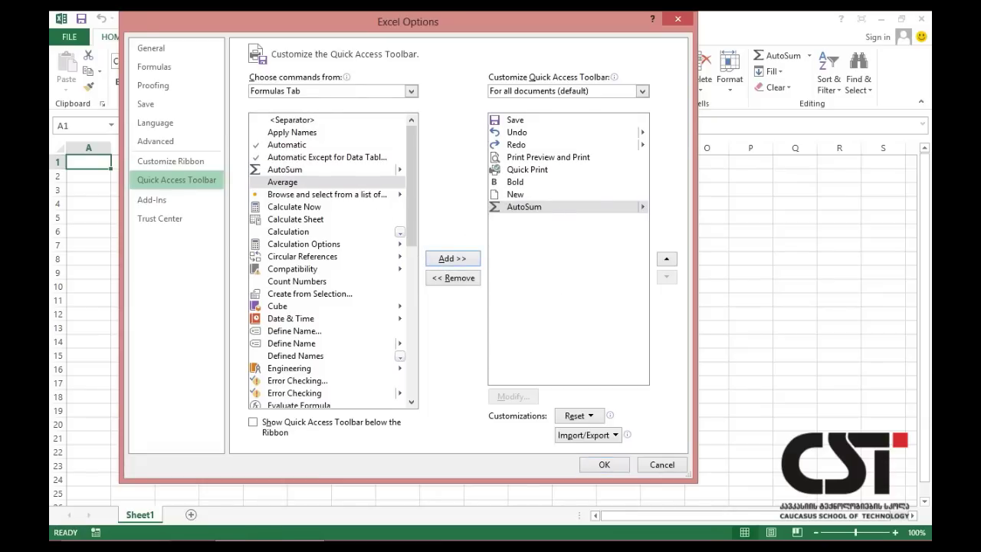
left_click(605, 464)
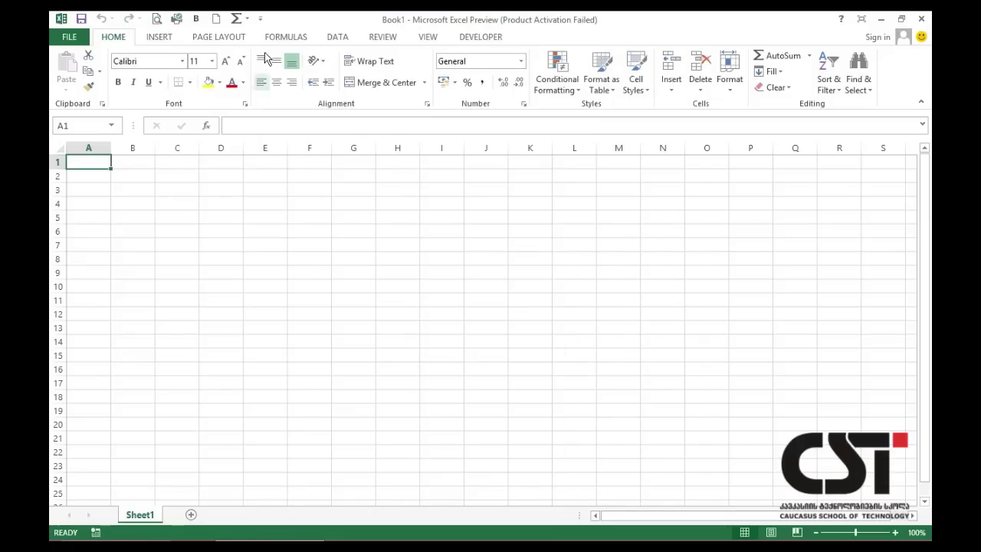
left_click(248, 16)
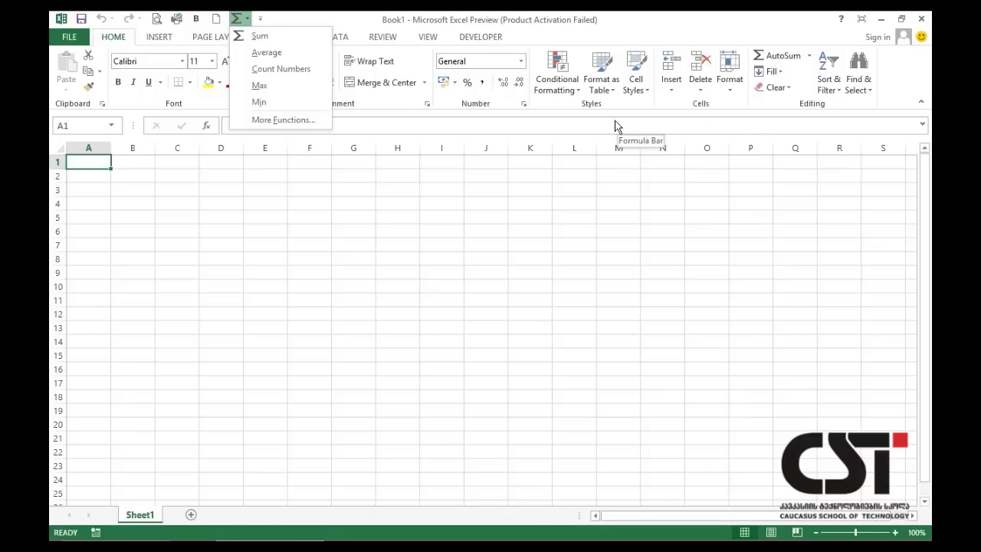
left_click(308, 213)
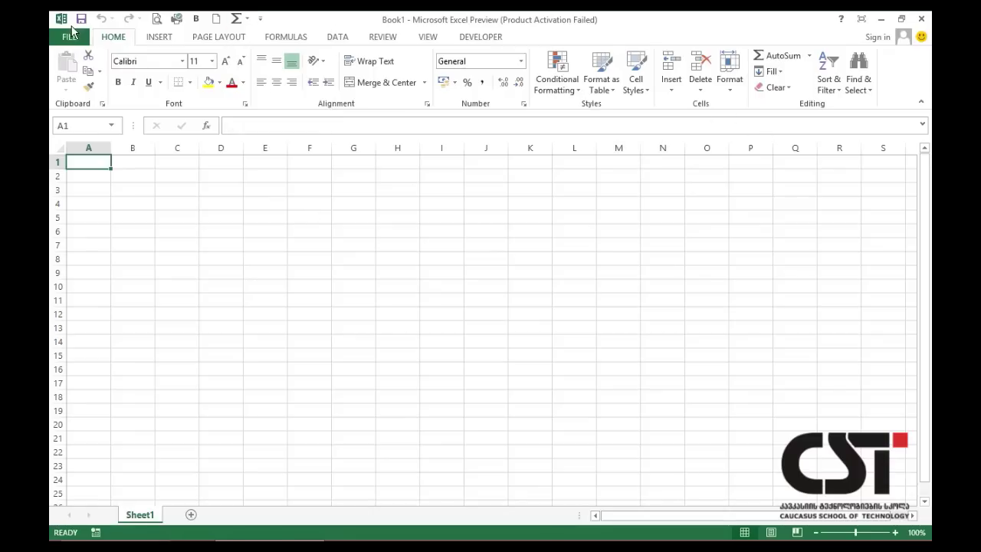
Go to FILE > Options and switch to the Customize Ribbon page
left_click(69, 36)
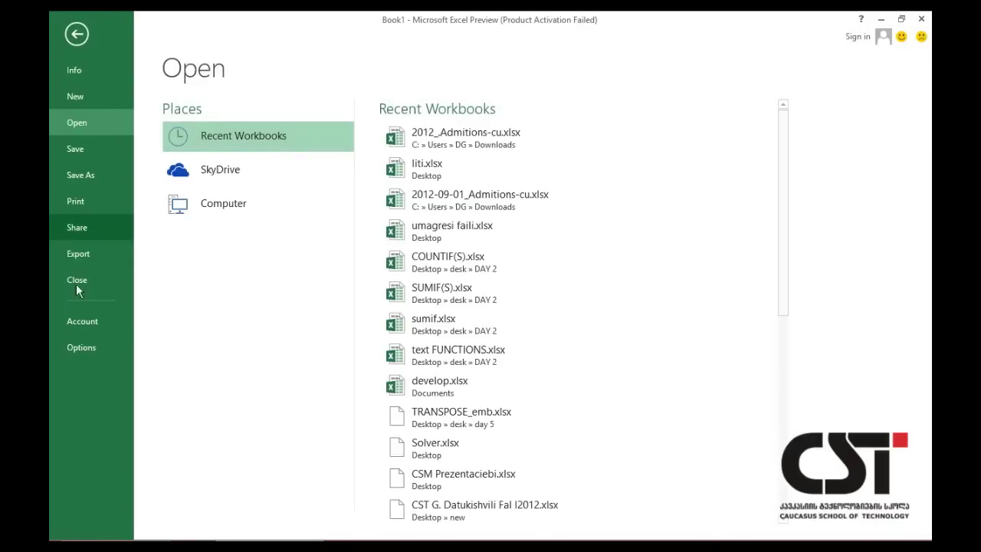
left_click(82, 346)
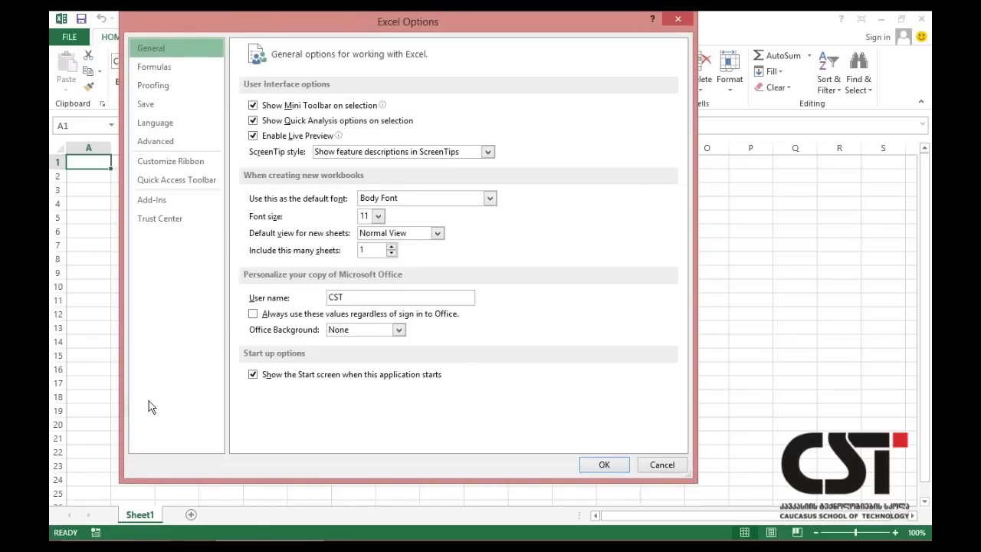
left_click(184, 169)
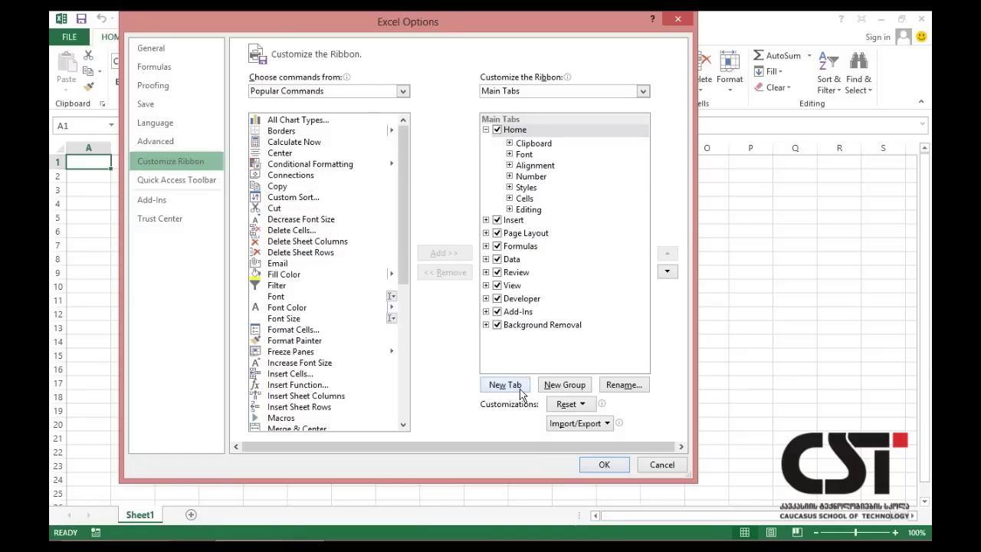
Collapse Home, create a new custom tab below it and rename the tab CST
left_click(486, 129)
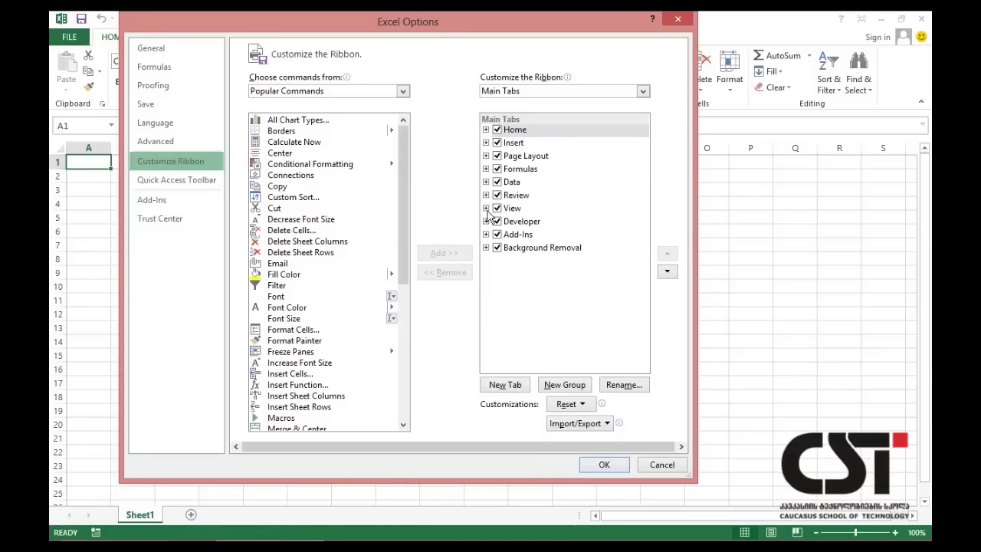
left_click(511, 386)
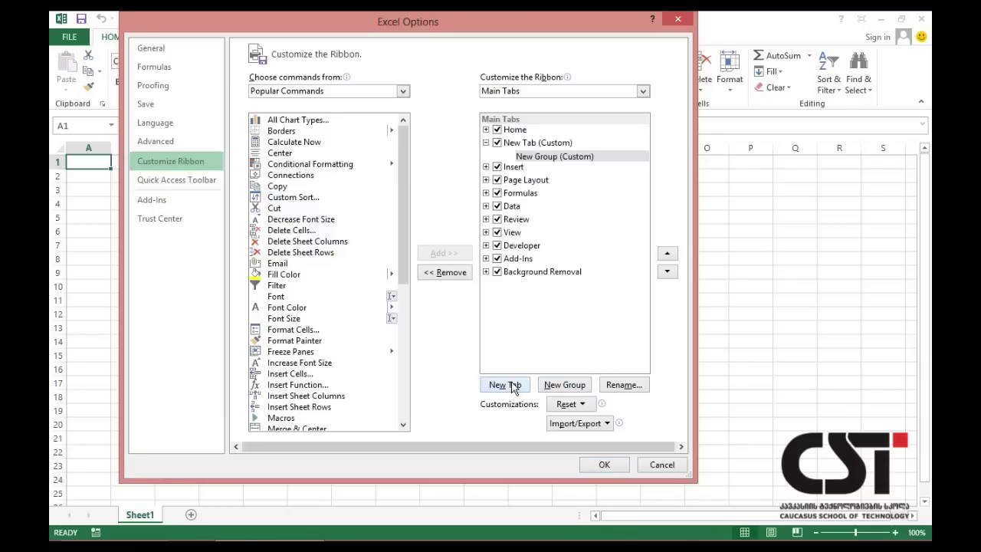
left_click(515, 144)
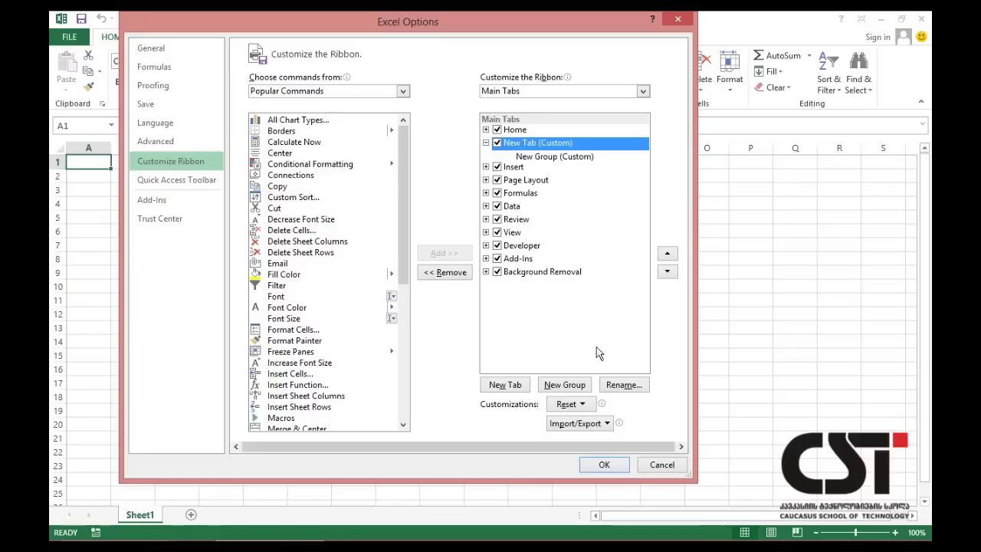
left_click(637, 382)
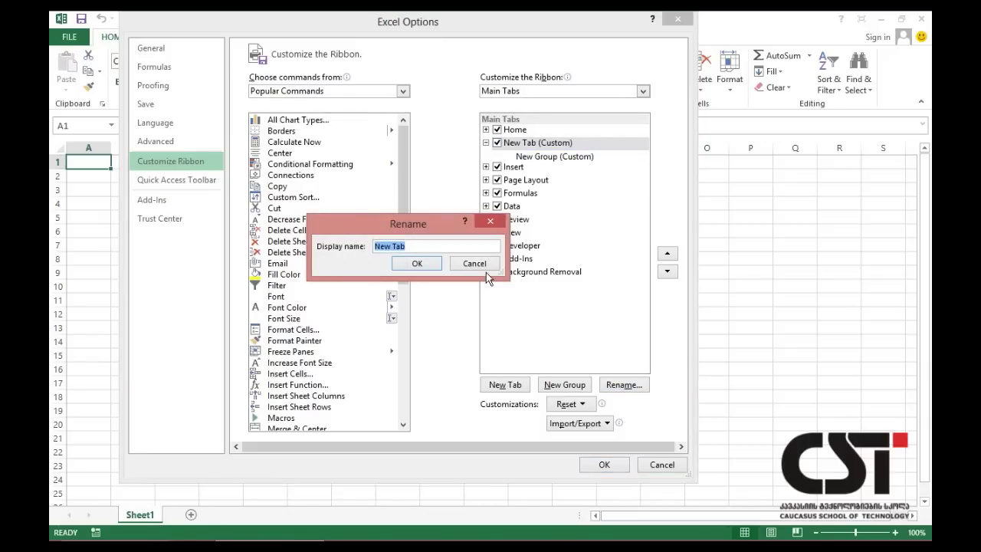
key("BackSpace")
type("T")
left_click(427, 261)
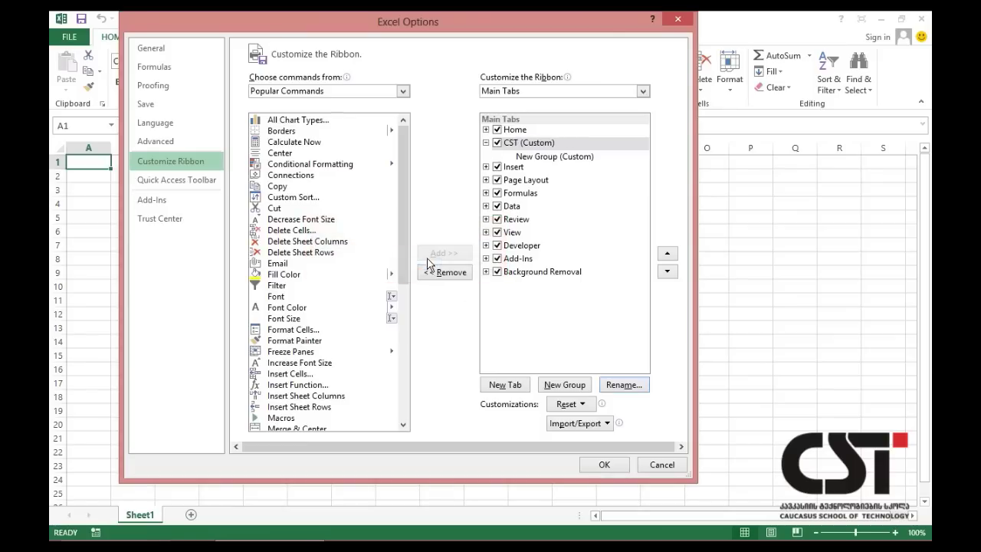
Give the New Group (Custom) in CST the bar-chart symbol and display name MAIN
left_click(548, 156)
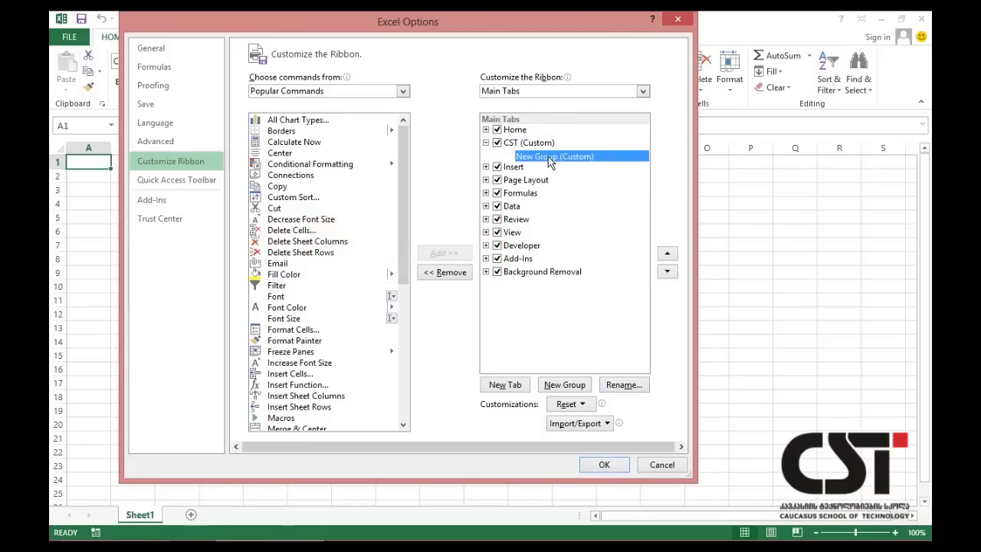
left_click(614, 386)
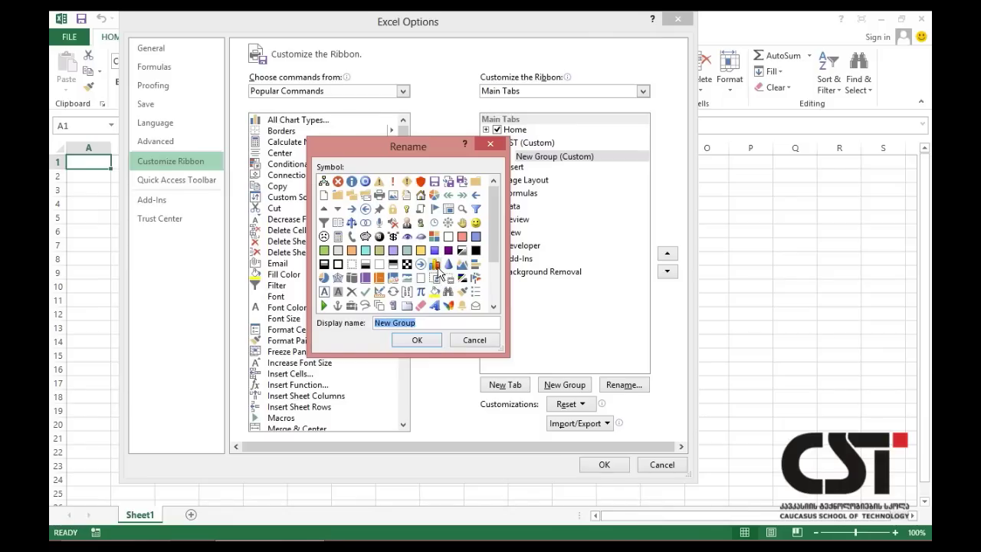
left_click(434, 265)
left_click(424, 322)
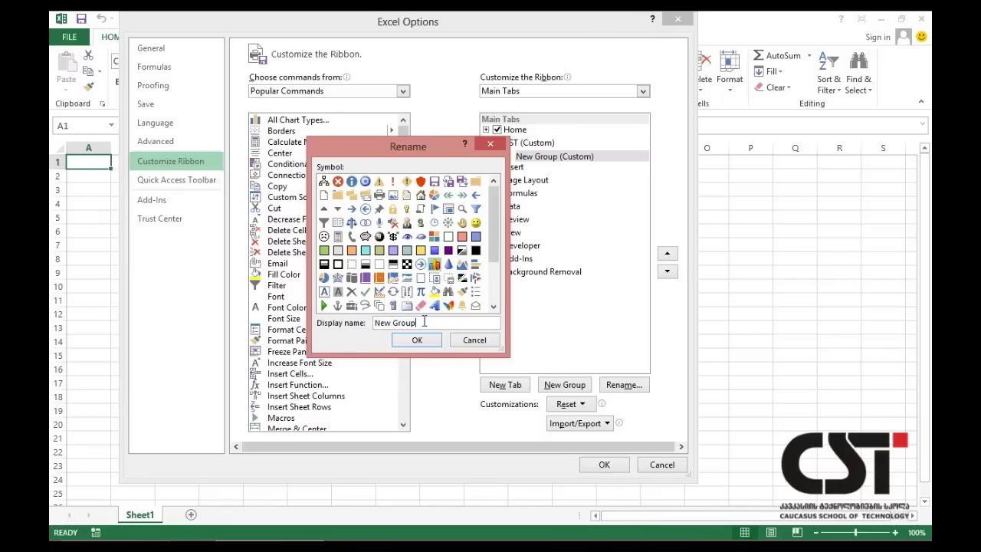
key("ctrl+a")
type("M")
left_click(417, 340)
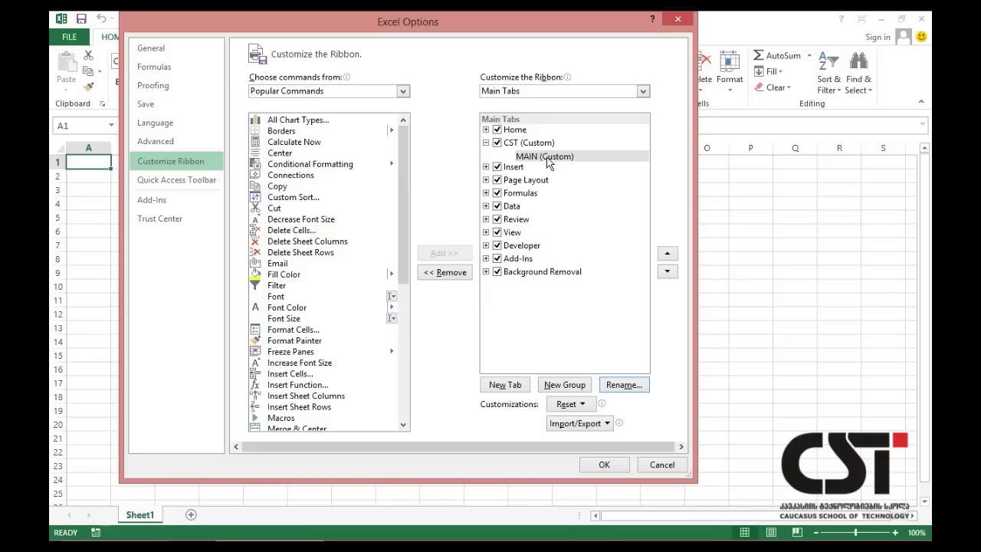
Inspect the Insert tab's Tables and Illustrations groups, then select the MAIN group
left_click(485, 167)
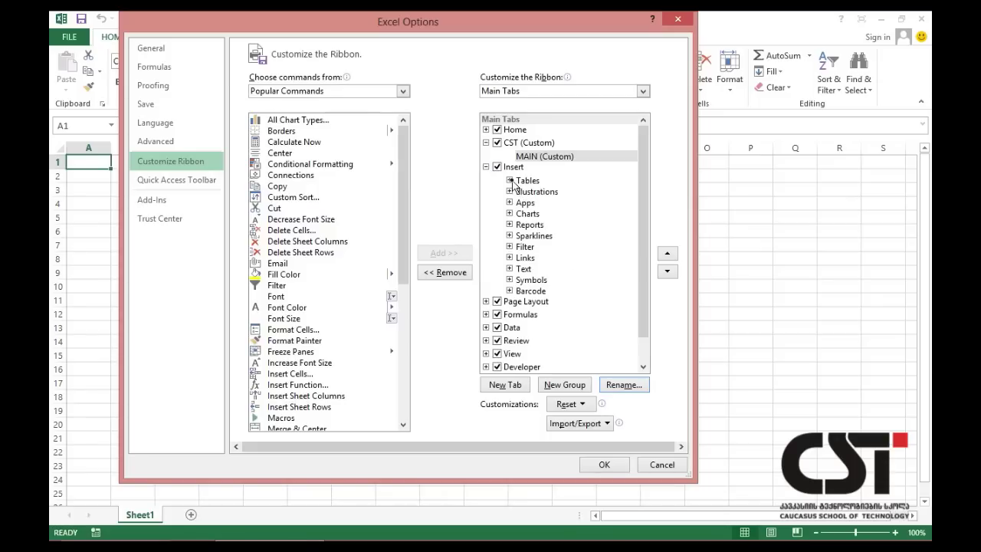
left_click(510, 180)
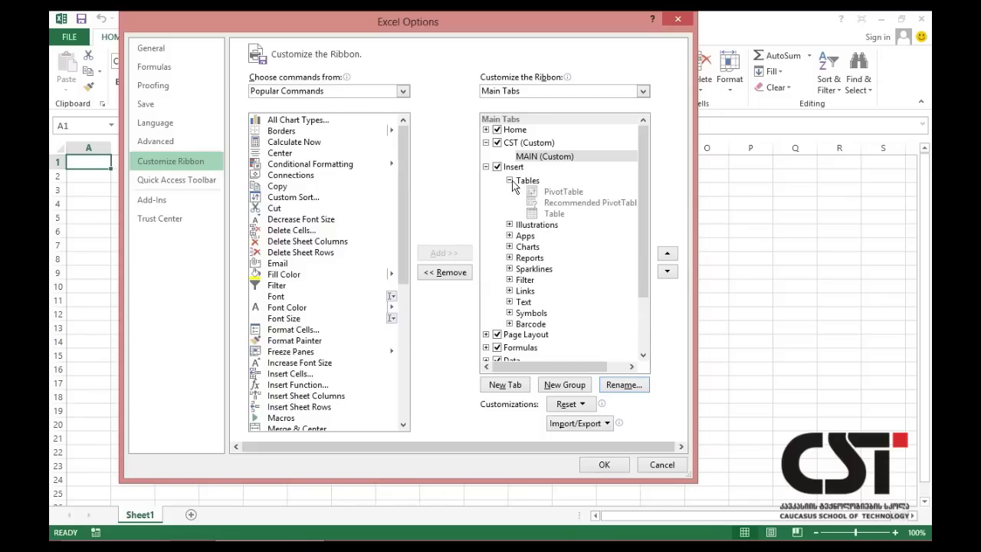
left_click(509, 224)
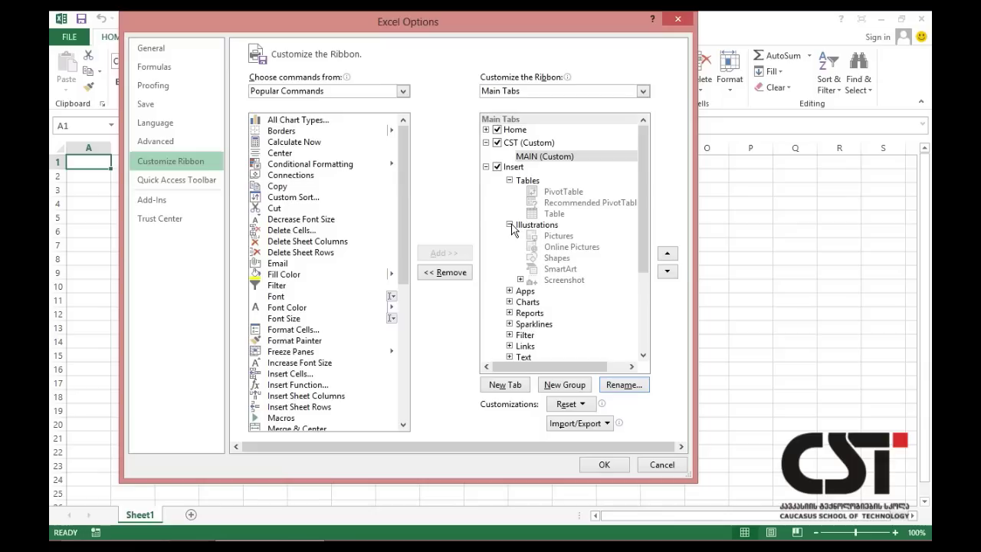
left_click(486, 167)
left_click(521, 157)
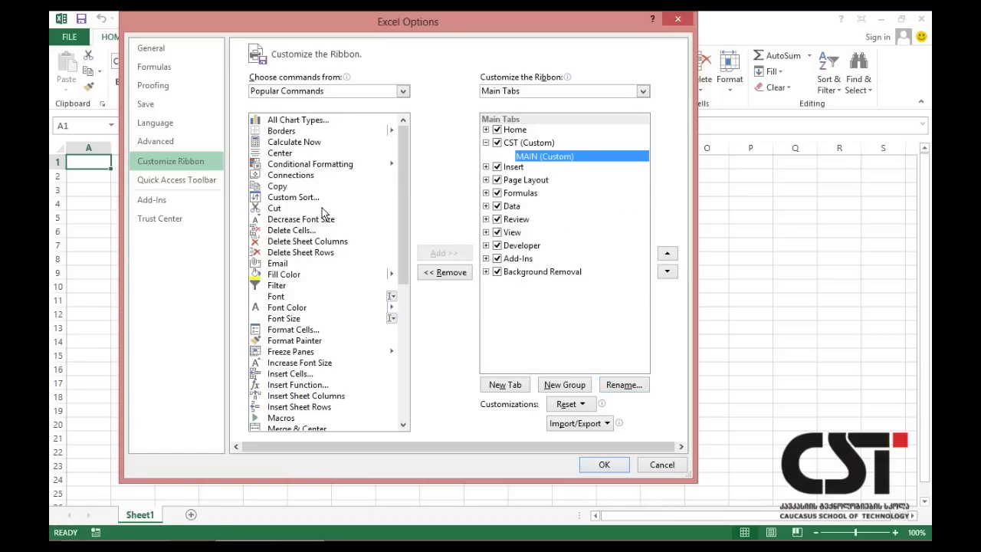
Add Copy, Delete Cells, Font and Increase Font Size from Popular Commands into MAIN
left_click(282, 188)
left_click(443, 254)
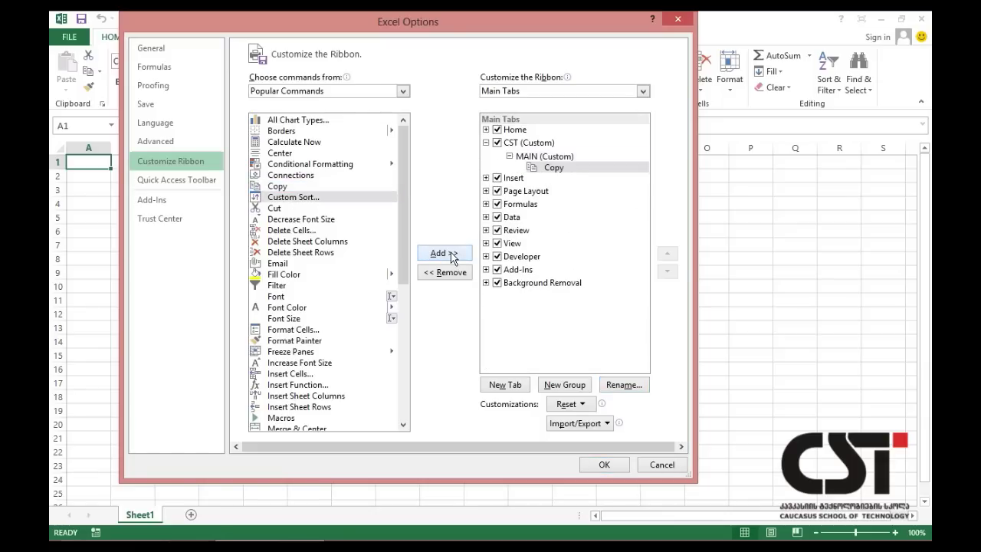
left_click(298, 231)
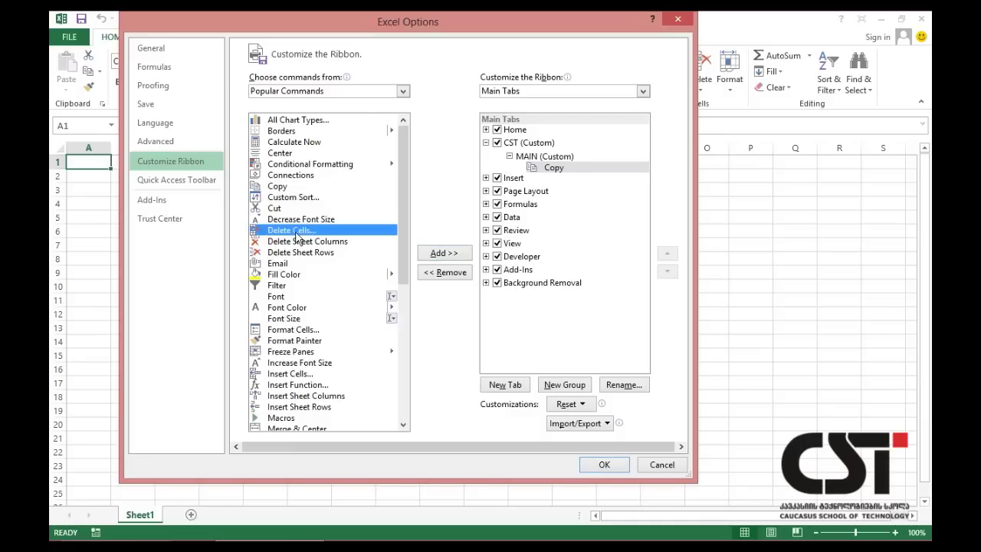
left_click(434, 252)
left_click(305, 299)
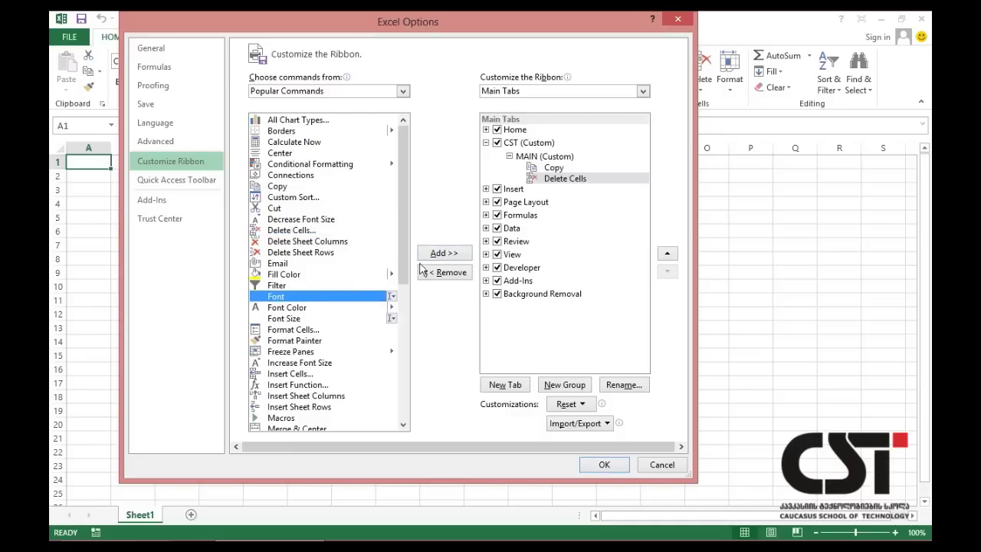
left_click(433, 256)
left_click(316, 362)
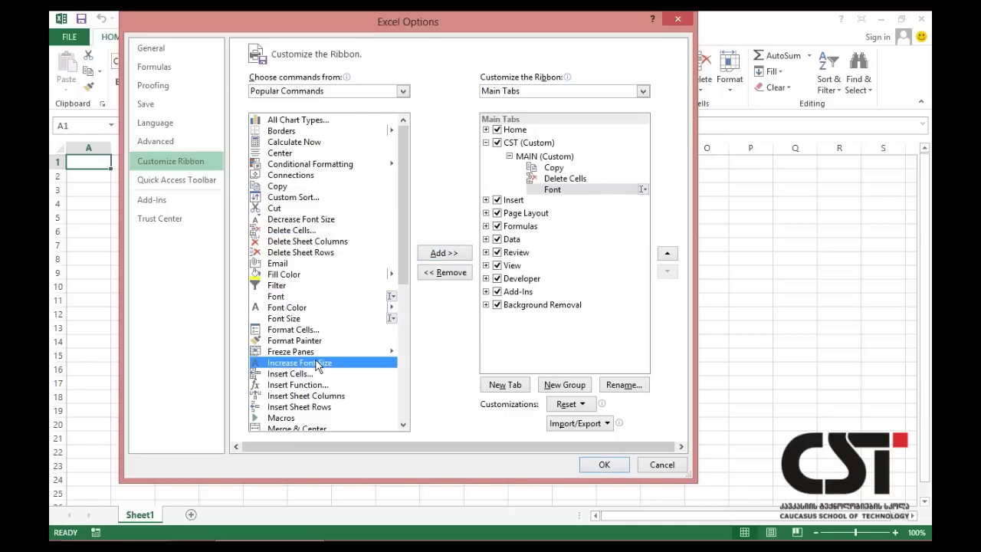
left_click(466, 255)
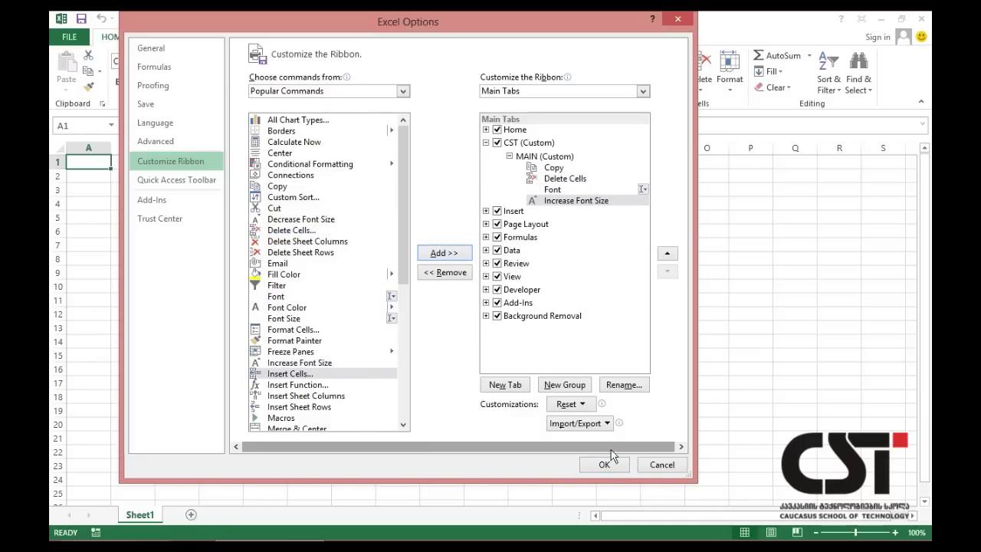
Create another new group in the CST tab and rename it main1
left_click(583, 387)
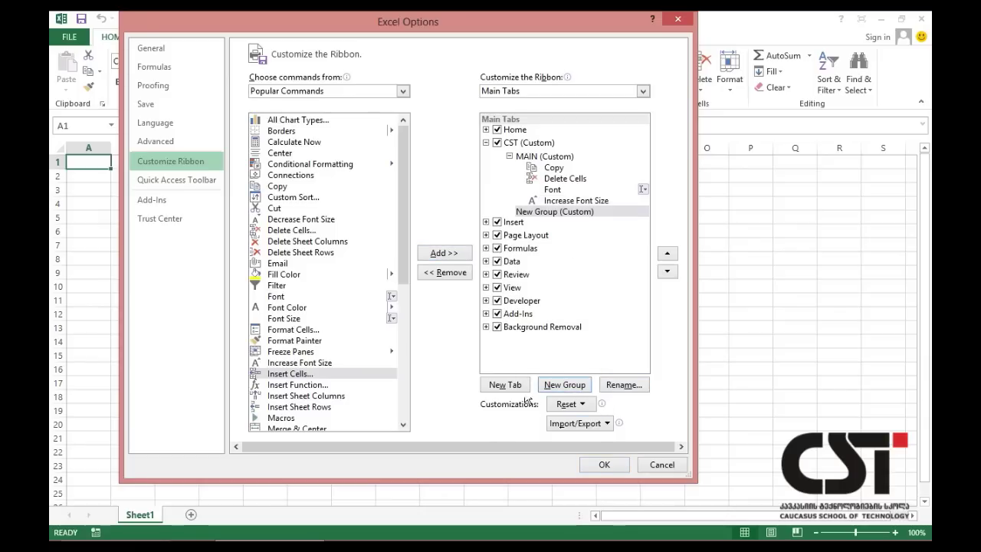
left_click(613, 385)
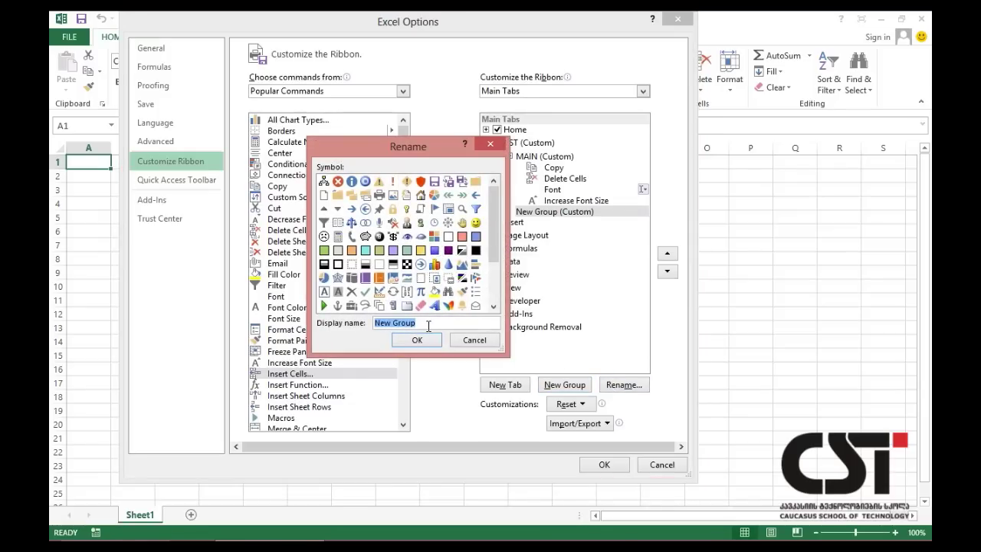
type("main1")
left_click(425, 338)
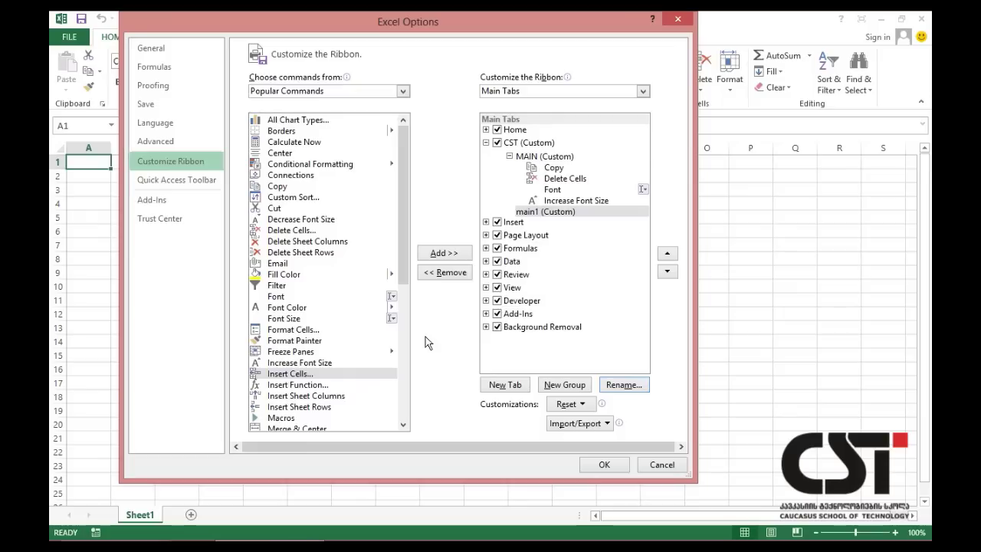
Add Save and Save As to main1 and apply the ribbon changes with OK
scroll(322, 315, "down", 5)
scroll(324, 319, "down", 3)
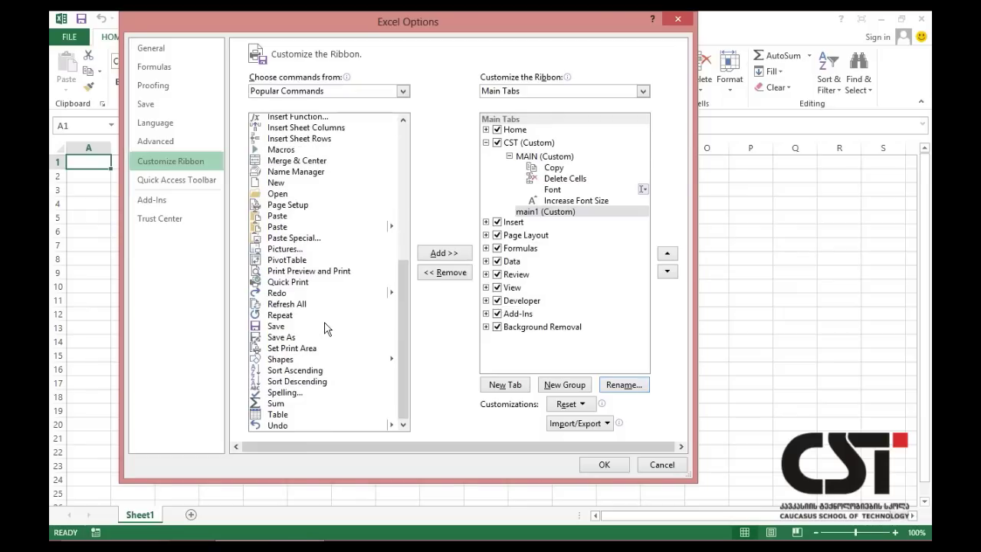
left_click(316, 329)
left_click(443, 255)
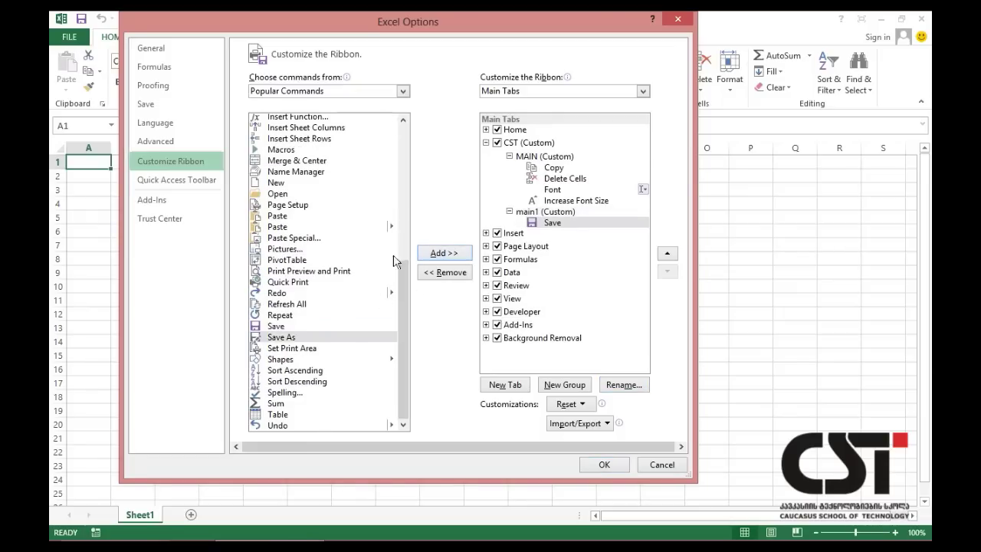
left_click(433, 254)
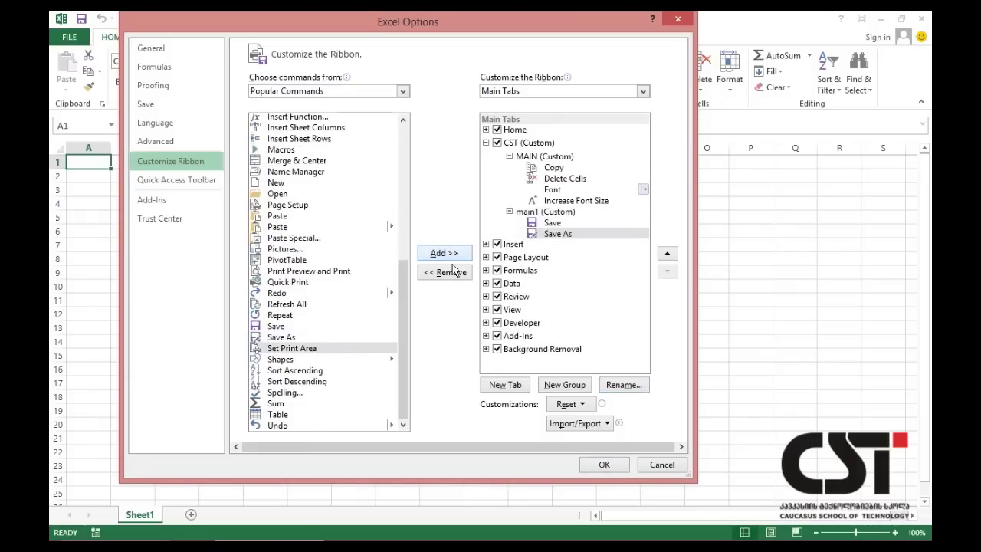
left_click(606, 465)
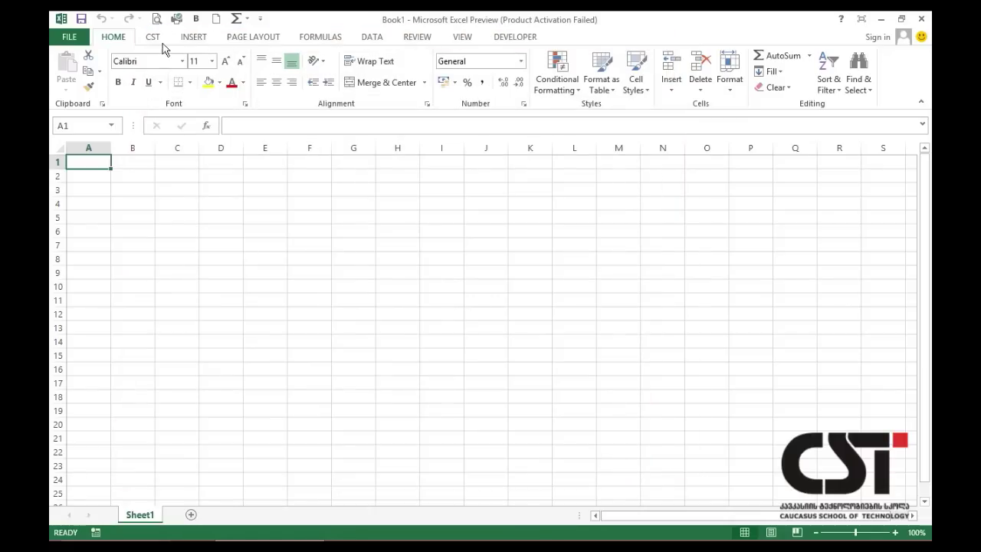
Show the CST tab's commands, try its font name list, then open the File backstage
left_click(151, 38)
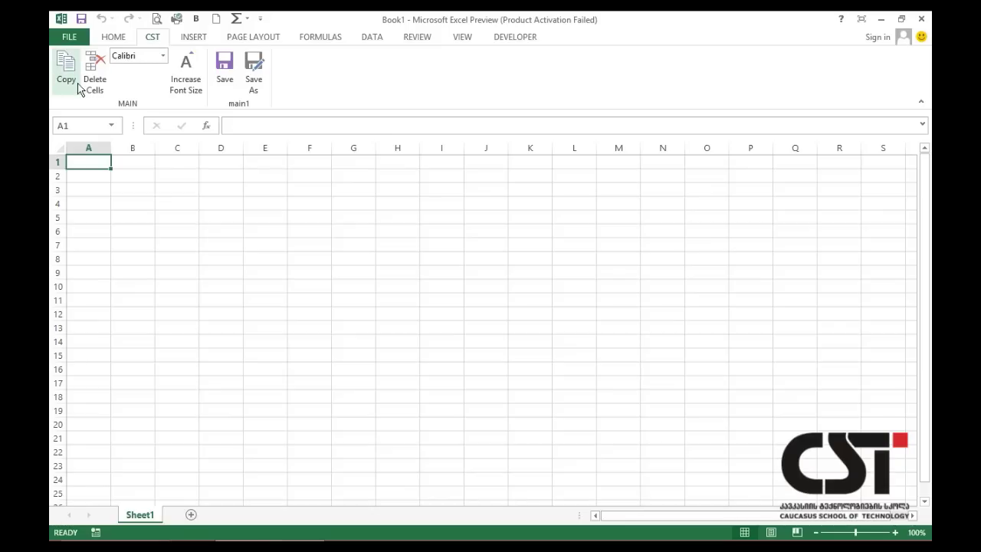
left_click(163, 59)
left_click(164, 61)
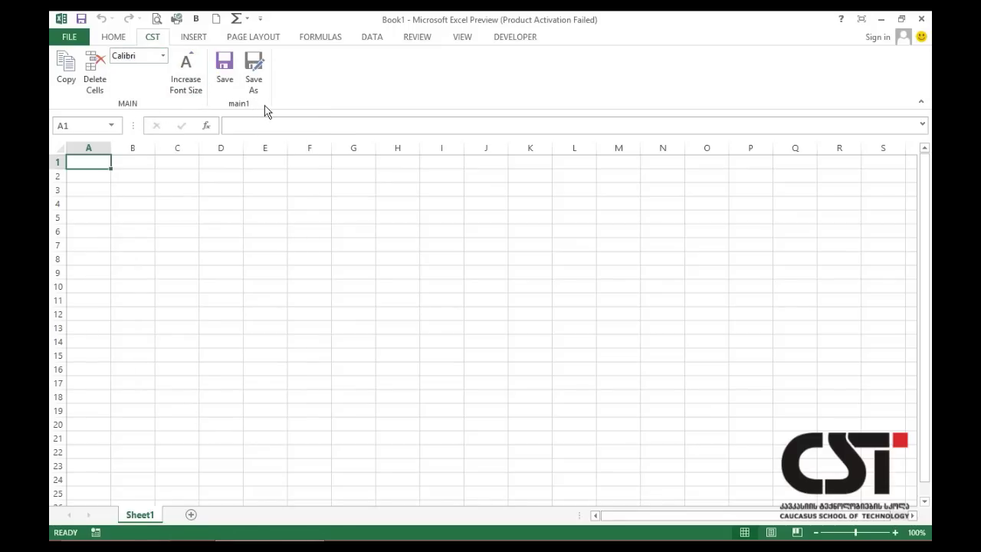
left_click(80, 37)
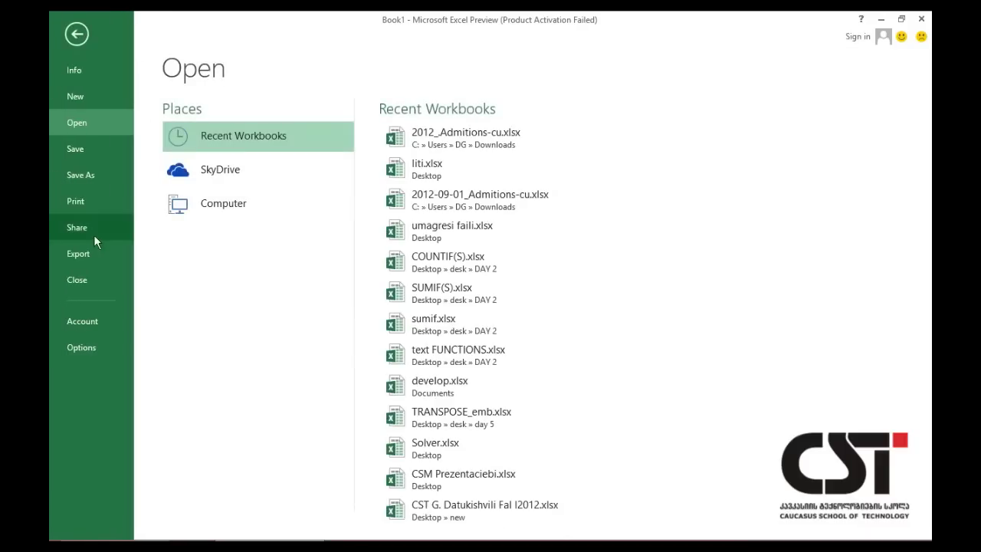
Delete the CST (Custom) tab with its MAIN and main1 groups in Customize Ribbon and apply
left_click(80, 354)
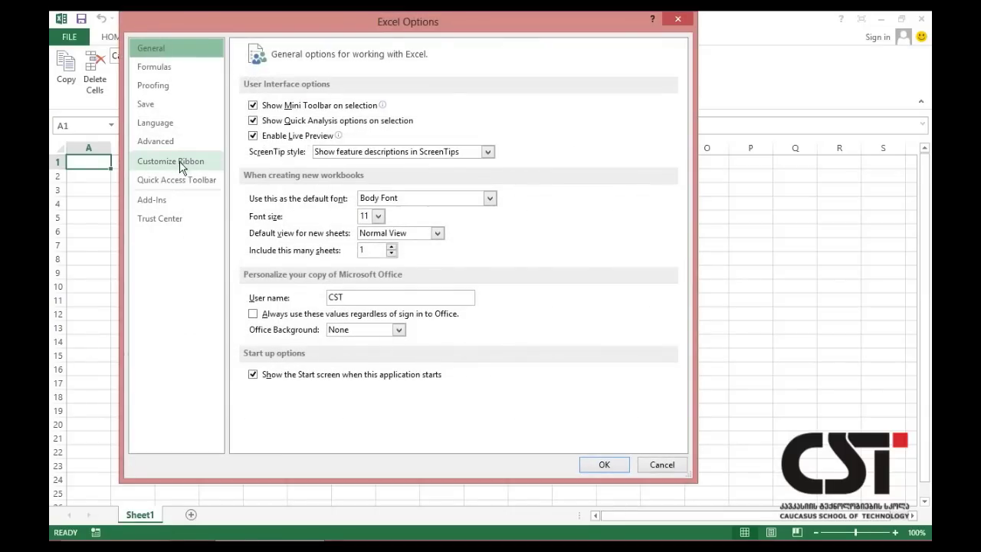
left_click(183, 164)
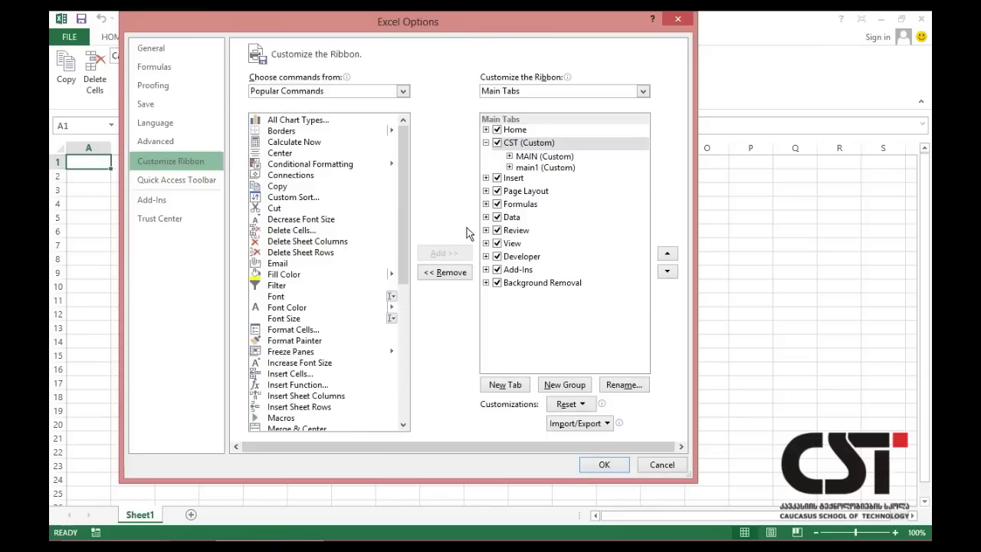
left_click(525, 145)
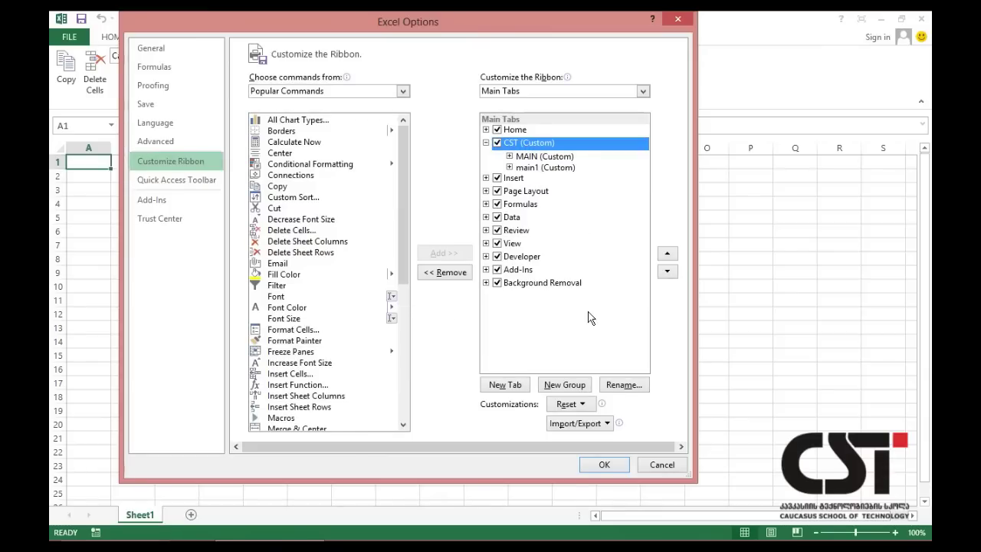
left_click(453, 273)
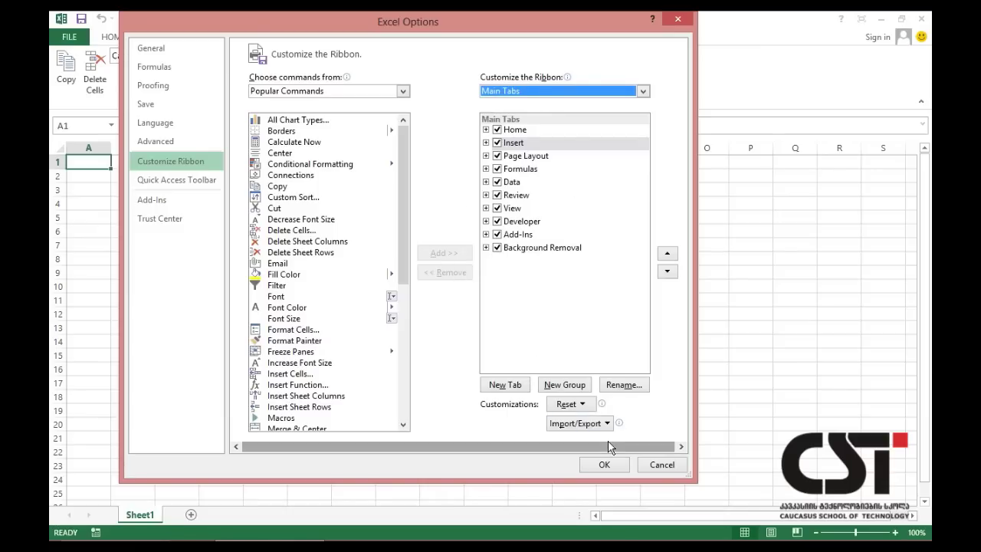
left_click(596, 464)
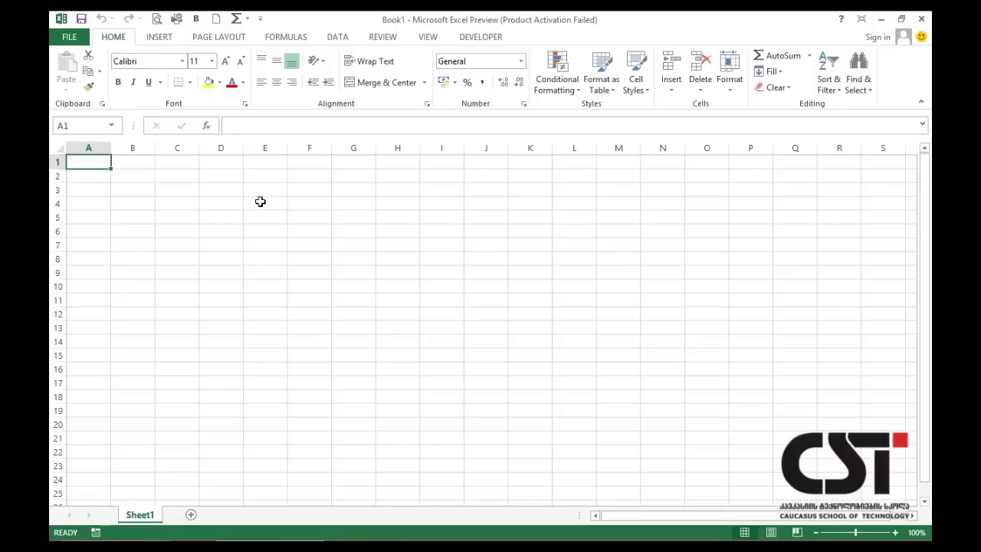